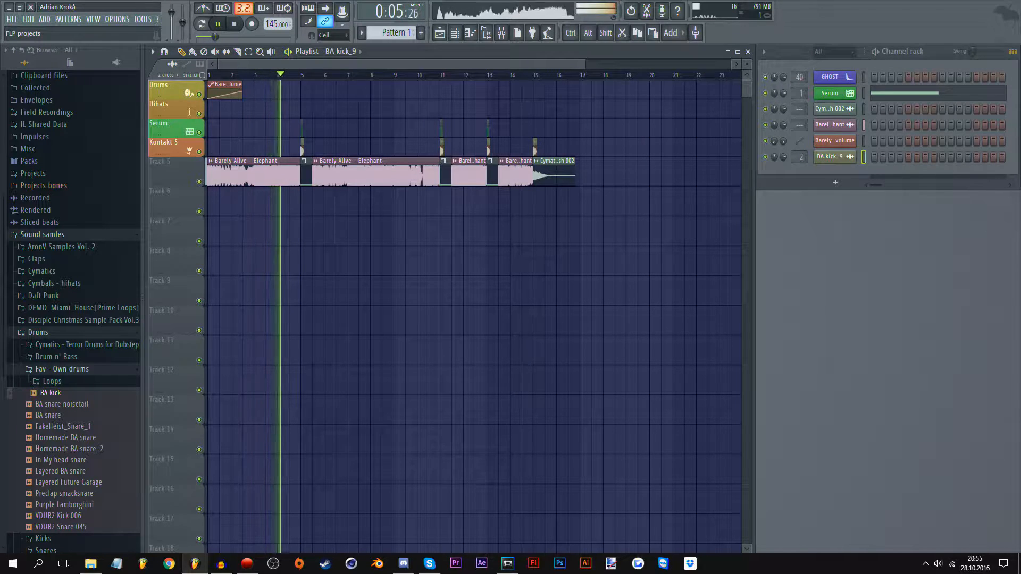
Play the playlist arrangement through the bass fill at bar 5 and stop playback
scroll(318, 82, "up", 2)
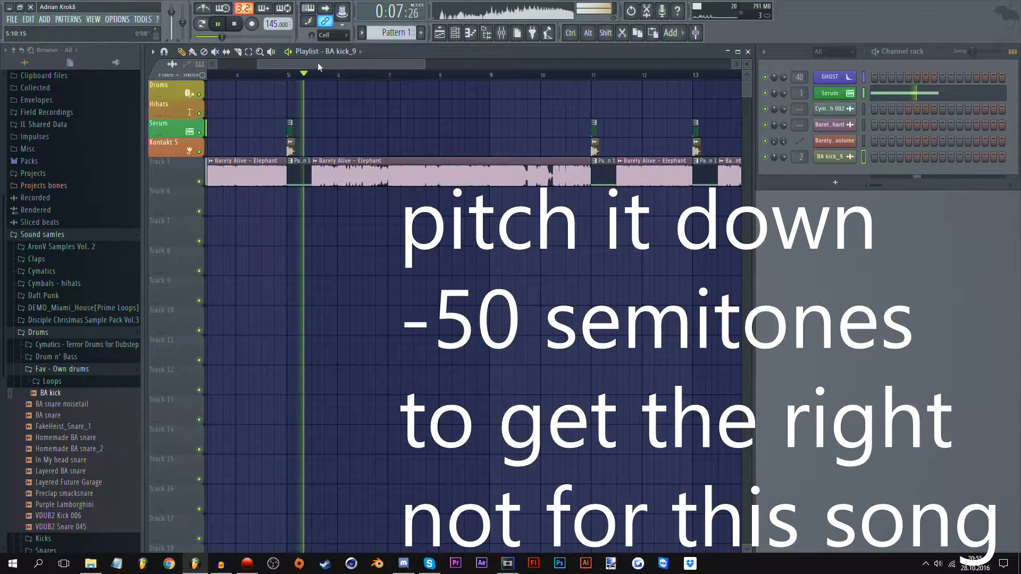
scroll(325, 68, "up", 2)
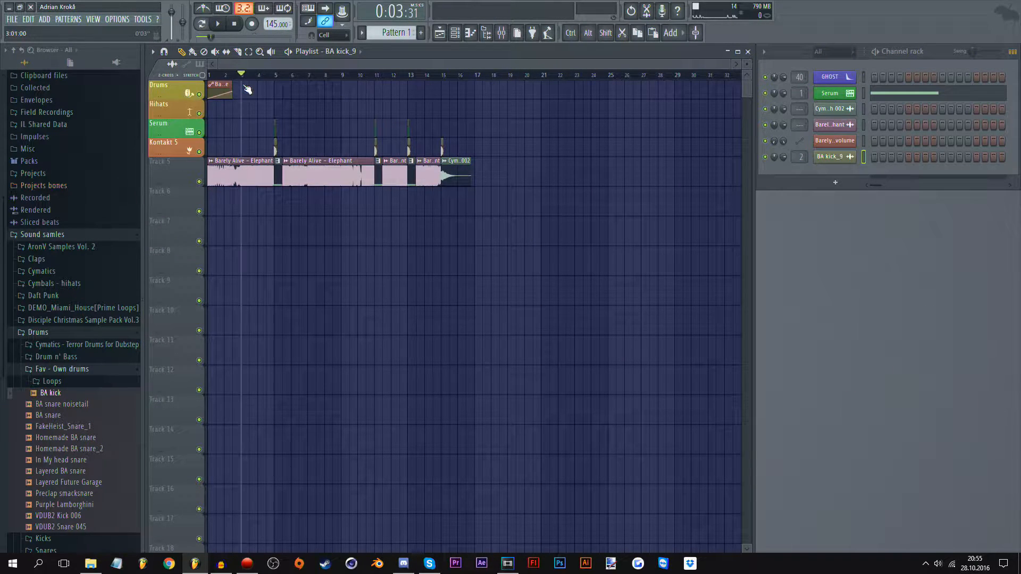
key("space")
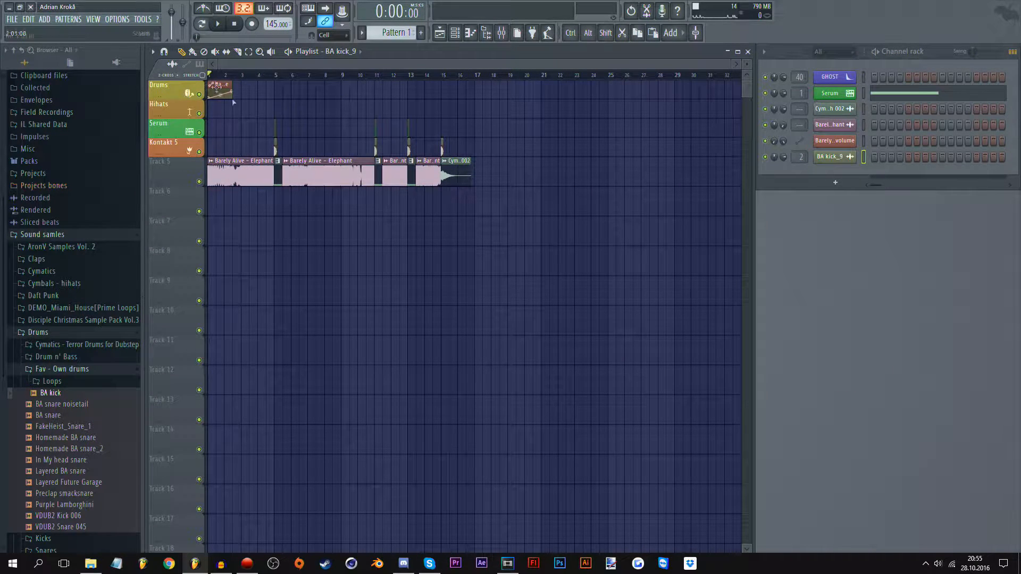
Open the Serum channel and review its oscillator and effects pages and the LFO 1 and LFO 2 shapes
left_click(279, 175)
left_click(829, 93)
left_click_drag(460, 116, 482, 100)
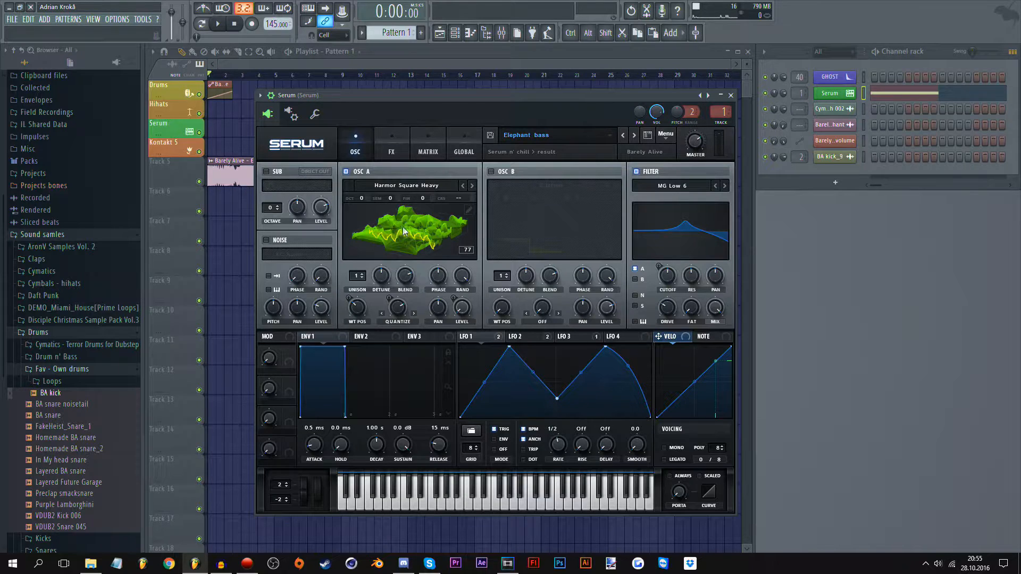
left_click(381, 152)
left_click(356, 152)
left_click(516, 337)
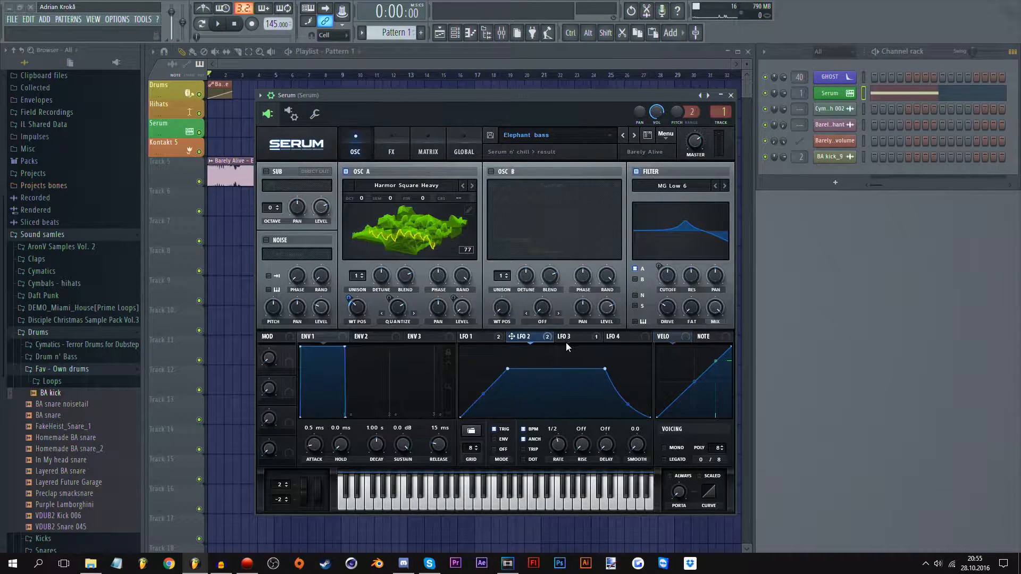
left_click(479, 337)
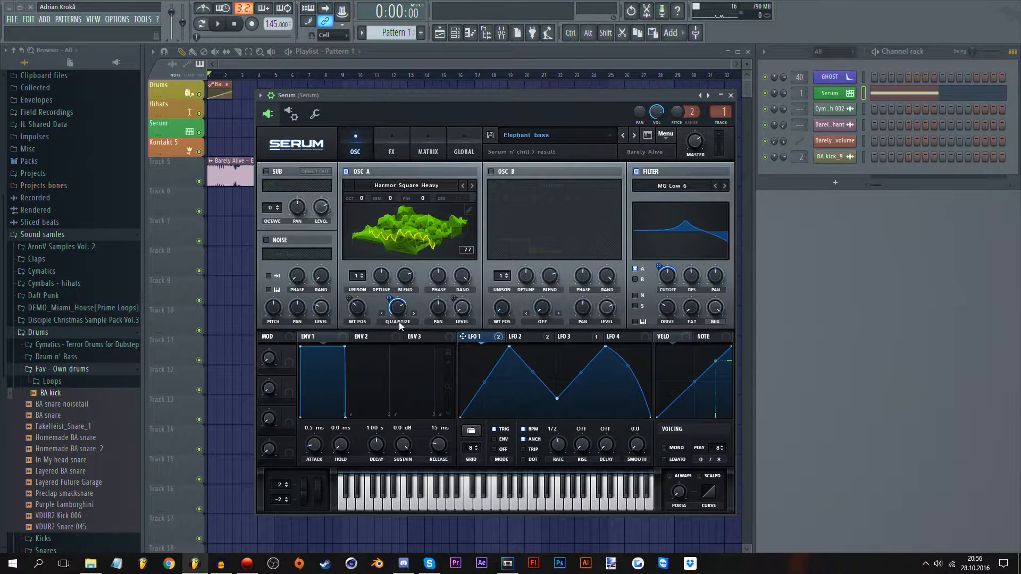
Load the Harmor Square Heavy wavetable from VR Tables Vol.2 into oscillator A
left_click(386, 185)
mouse_move(377, 397)
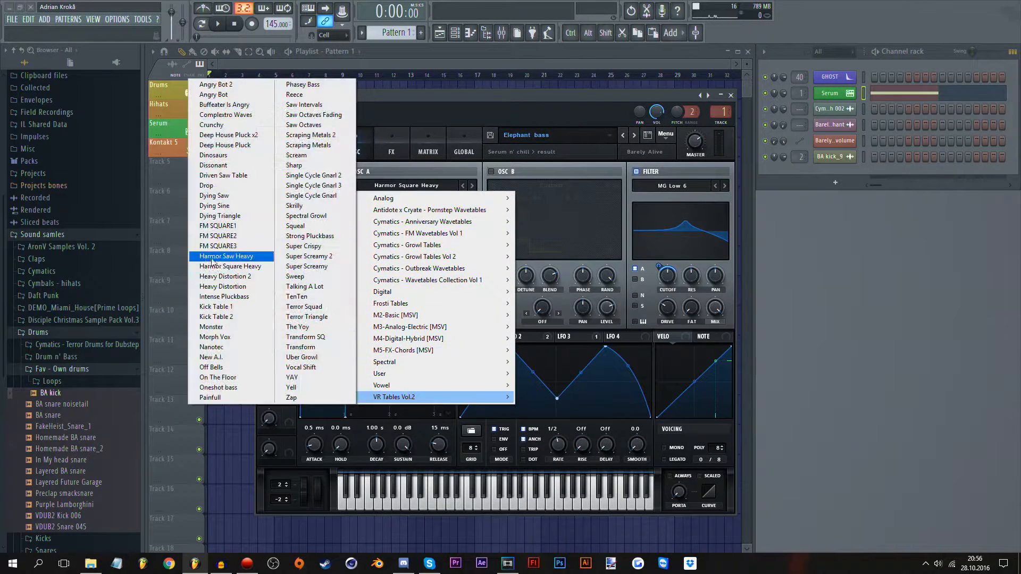
left_click(215, 266)
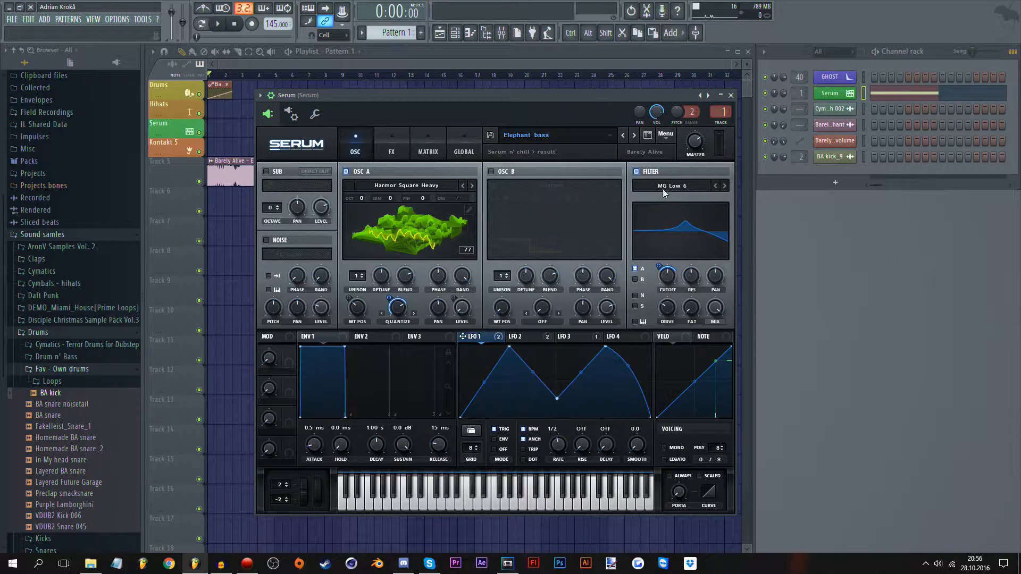
Examine the filter cutoff, oscillator A warp and wavetable position with their LFO 1 and LFO 2 modulation, and the LFO 3 curve
left_click(668, 282)
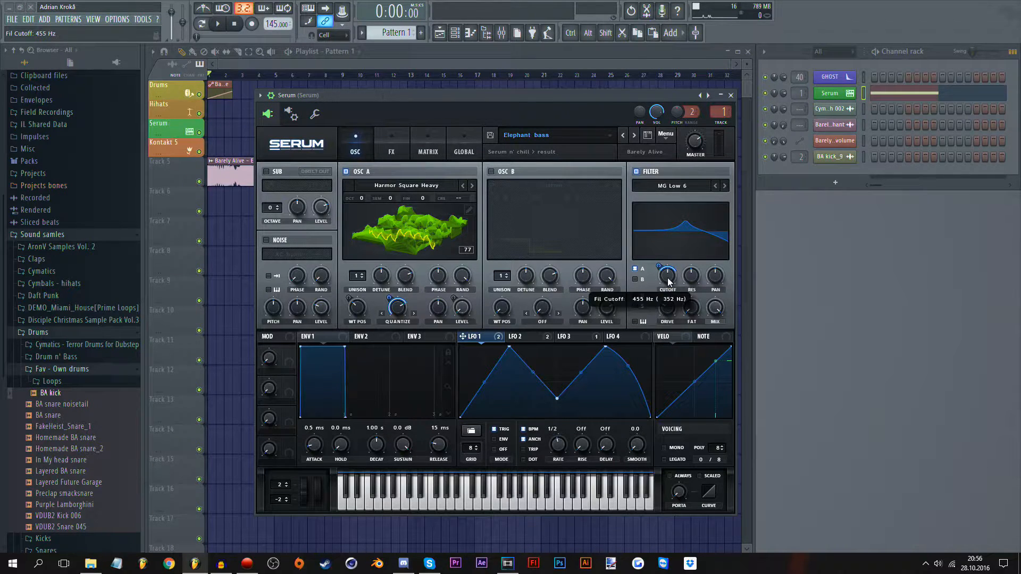
left_click(660, 267)
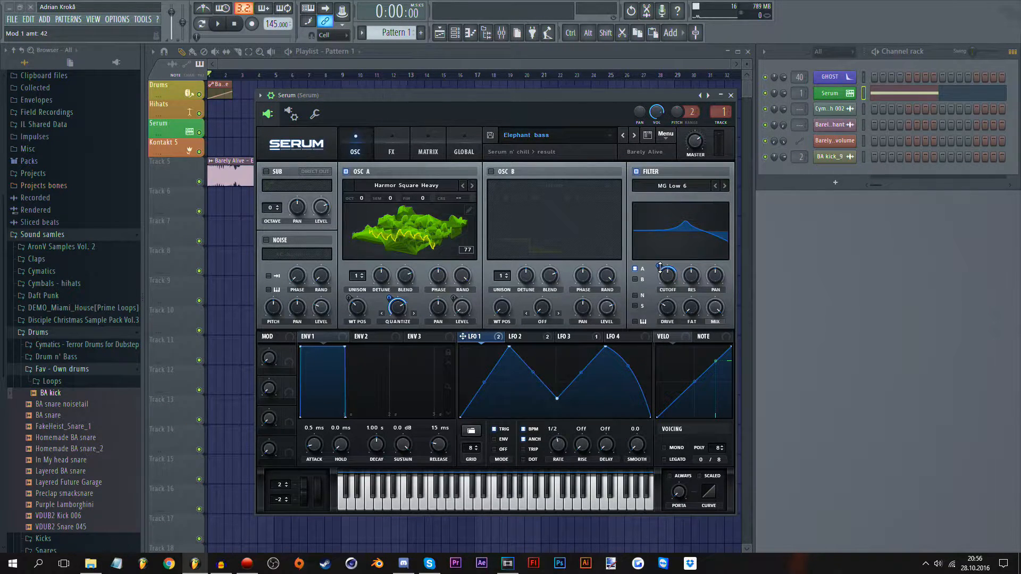
mouse_move(401, 313)
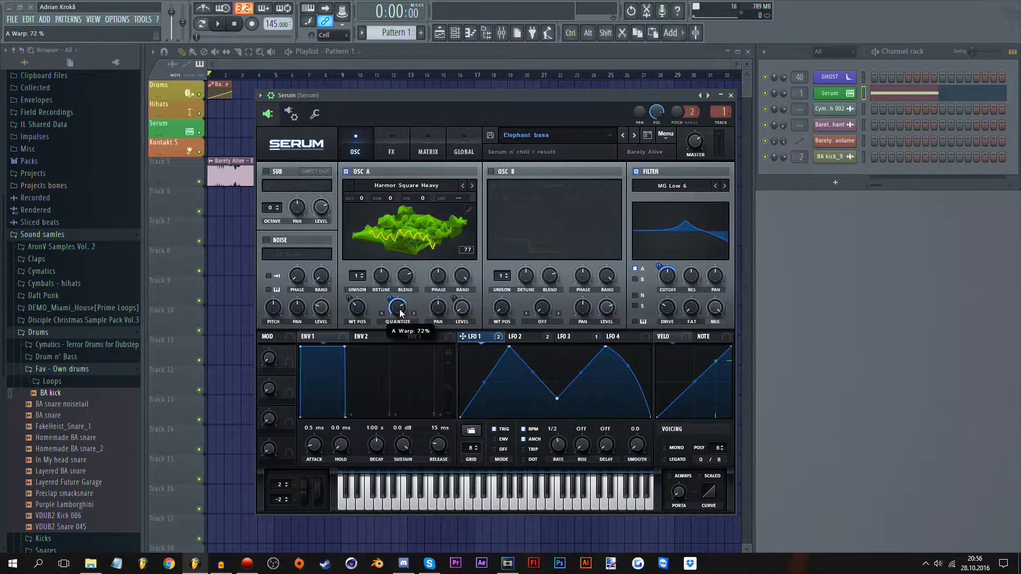
left_click(534, 339)
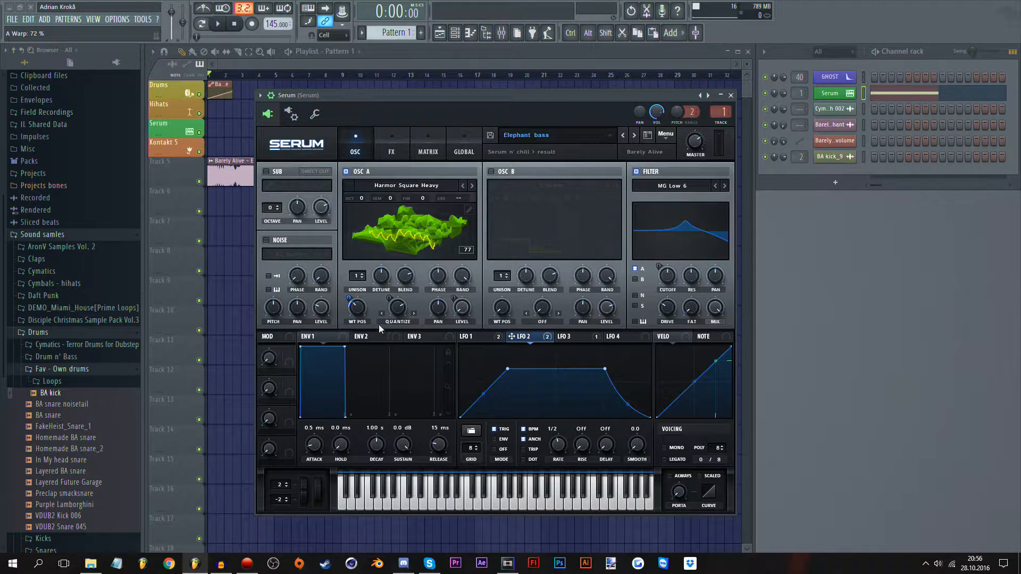
mouse_move(359, 312)
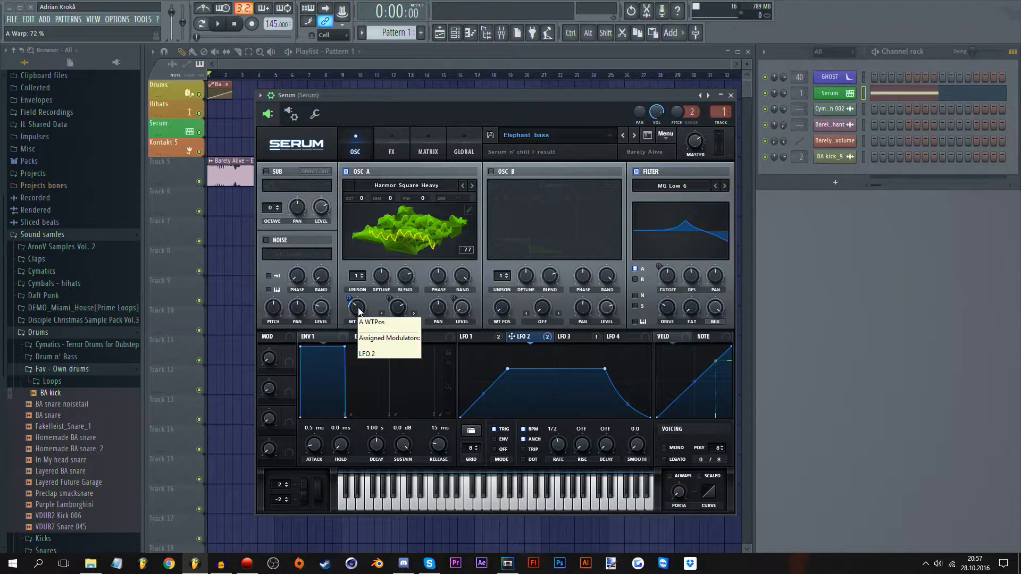
left_click(361, 313)
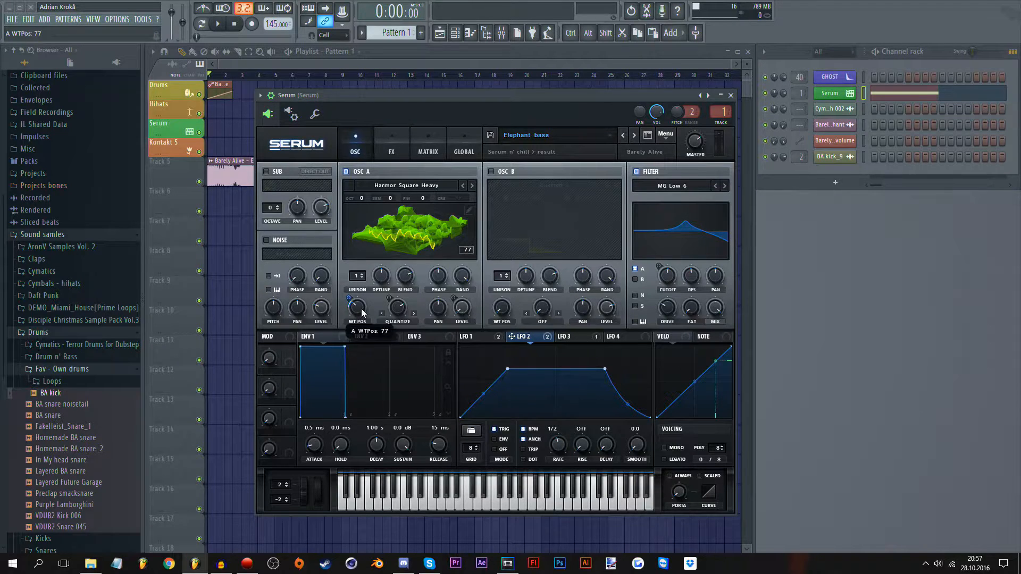
left_click(349, 300)
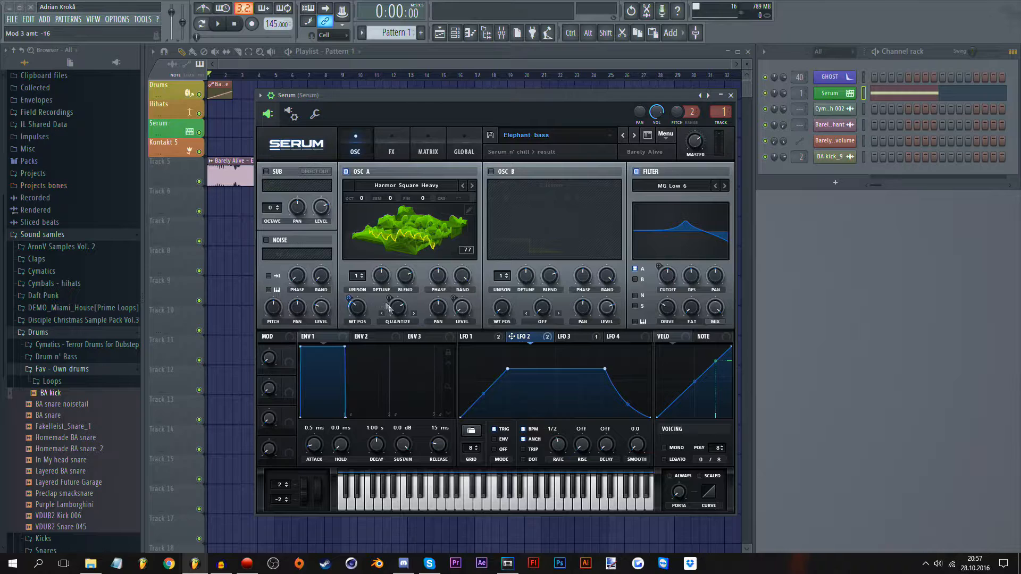
left_click(570, 338)
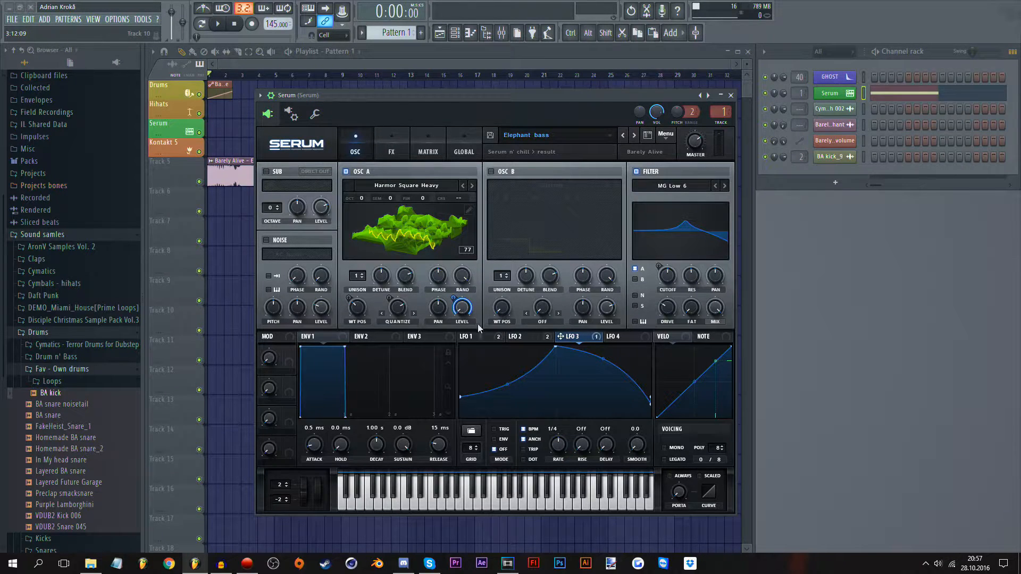
Set the Hyper effect's mix to 12% in Serum's effects and check the compressor and EQ gains
left_click(392, 149)
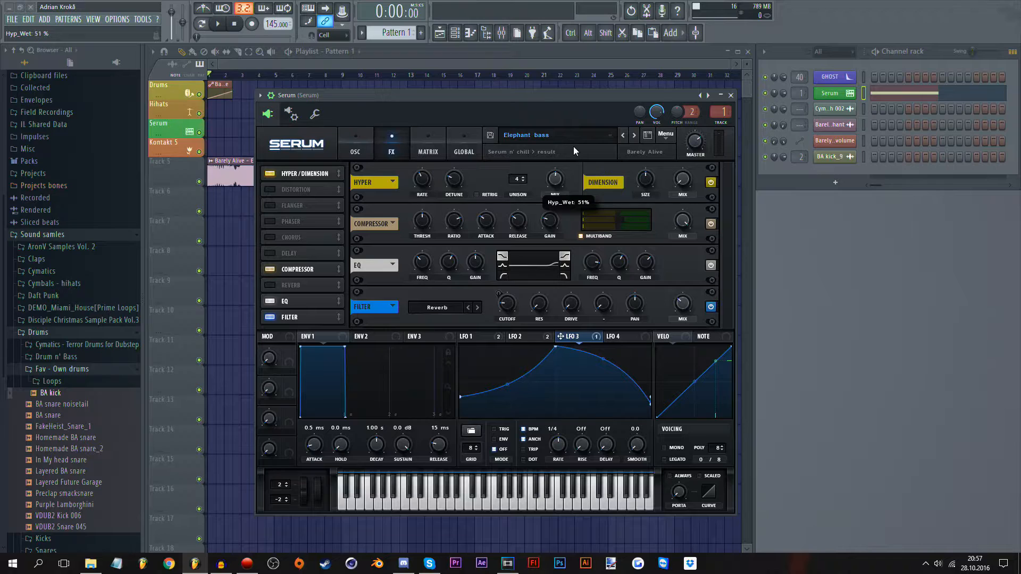
left_click_drag(556, 180, 556, 228)
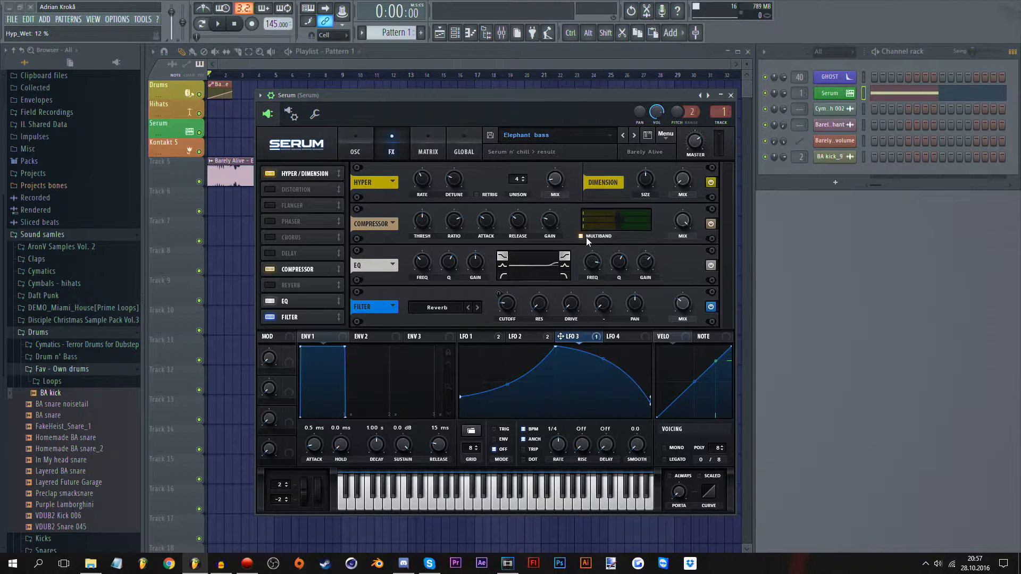
mouse_move(552, 224)
mouse_move(645, 272)
scroll(645, 271, "up", 3)
Review the effects filter's Reverb type and its LFO 2 cutoff modulation, and return to the oscillator page
left_click(487, 338)
left_click(527, 337)
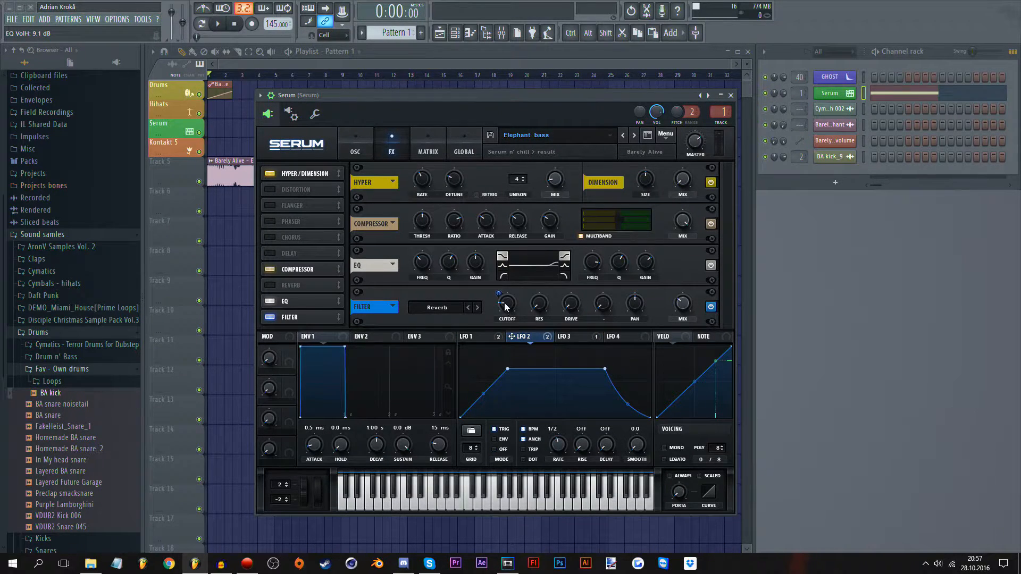
left_click(433, 307)
mouse_move(436, 354)
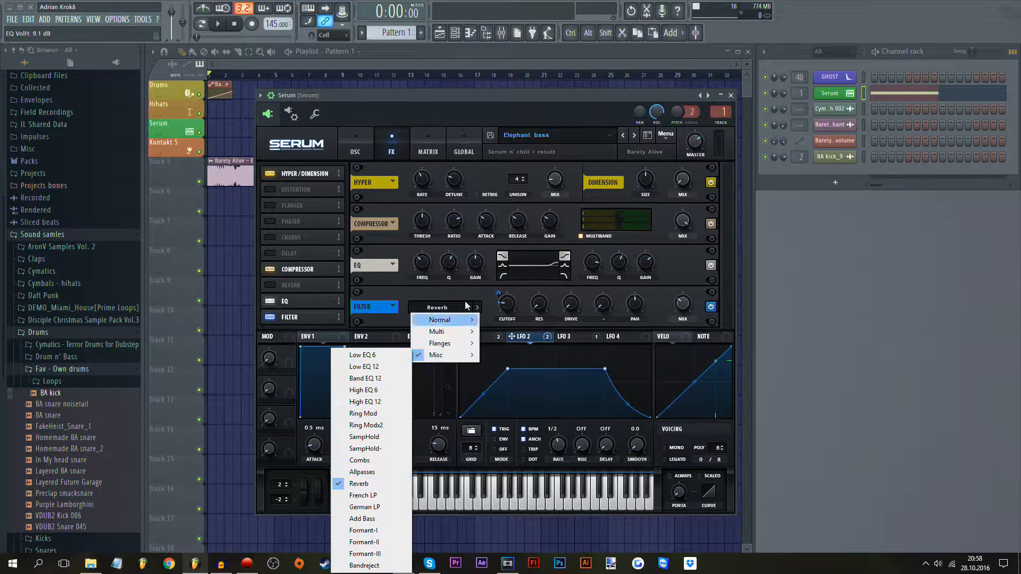
left_click(500, 307)
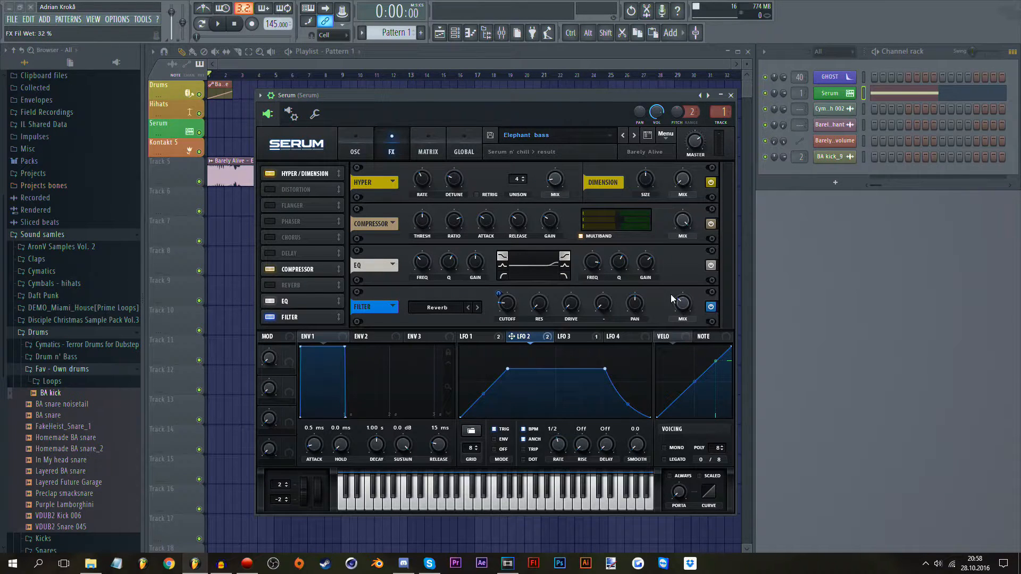
left_click(355, 145)
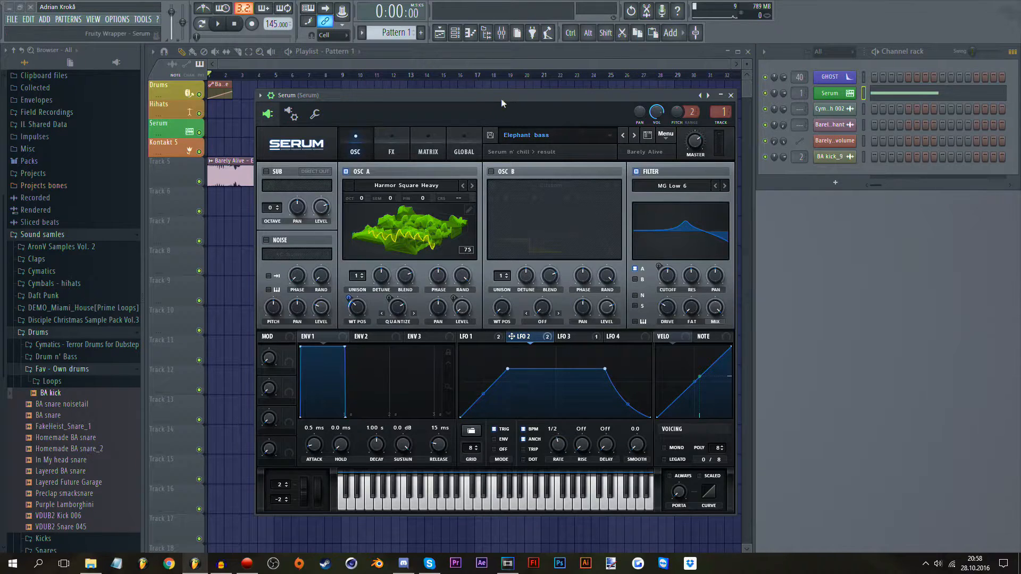
Open the Vocodex effect on the Serum mixer track and enable it
left_click_drag(501, 94, 569, 104)
key("F9")
left_click_drag(353, 187, 258, 179)
left_click_drag(437, 179, 568, 119)
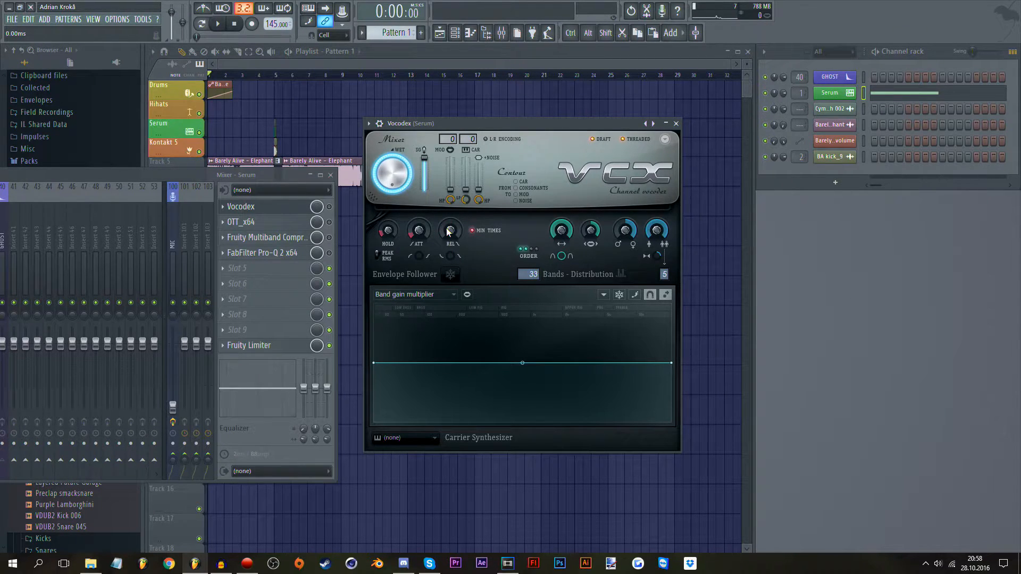
left_click_drag(276, 169, 60, 179)
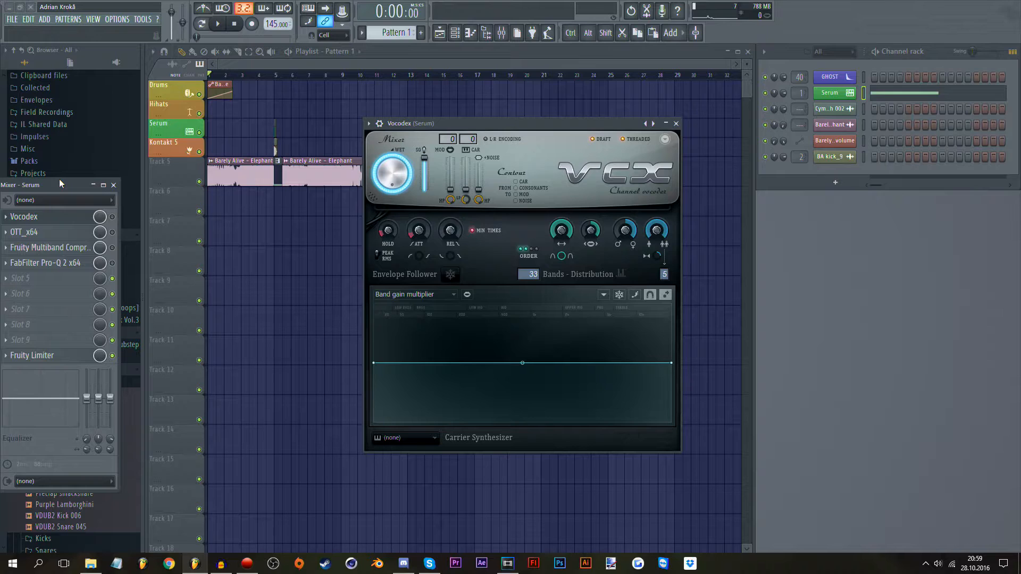
left_click_drag(59, 178, 103, 183)
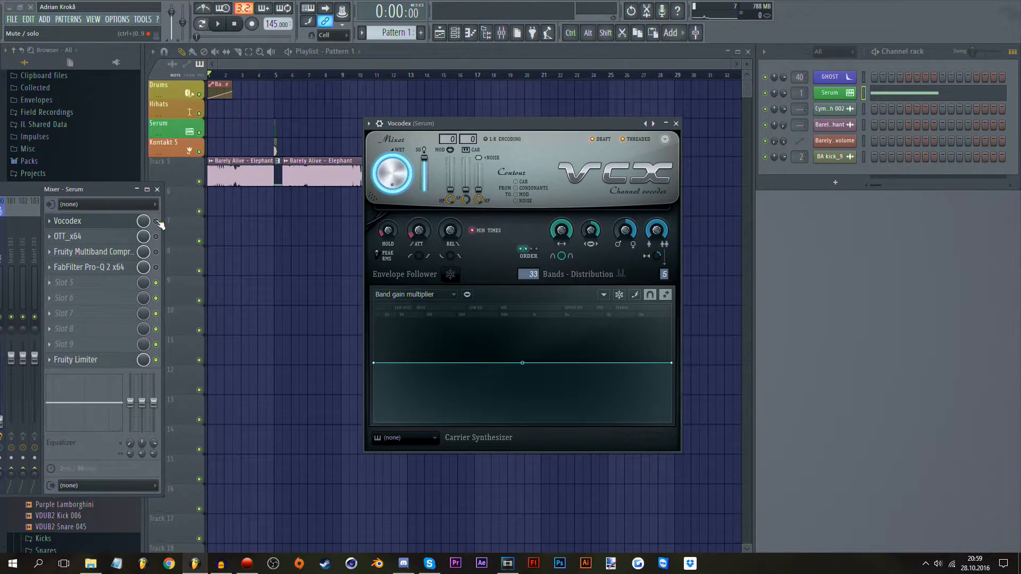
left_click(156, 221)
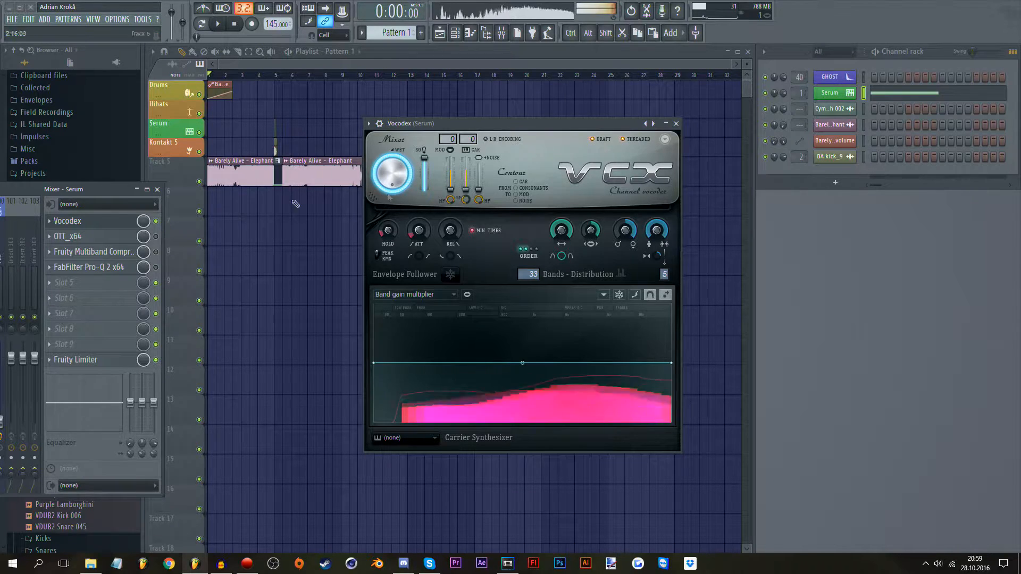
Enable OTT on the Serum mixer track, review its settings and close its window
left_click_drag(527, 121, 359, 158)
left_click_drag(111, 191, 125, 187)
left_click_drag(587, 187, 596, 184)
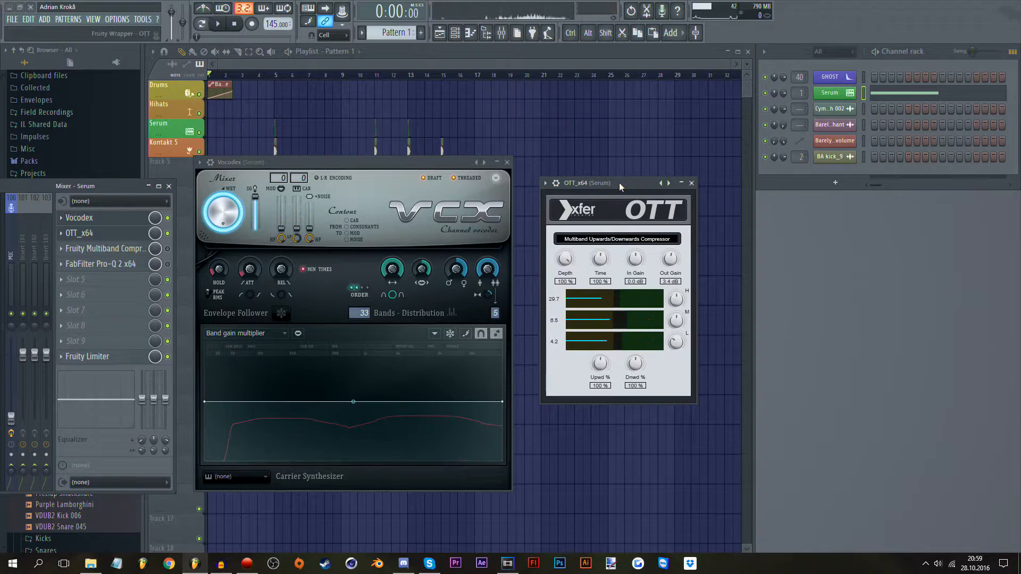
left_click_drag(619, 183, 635, 209)
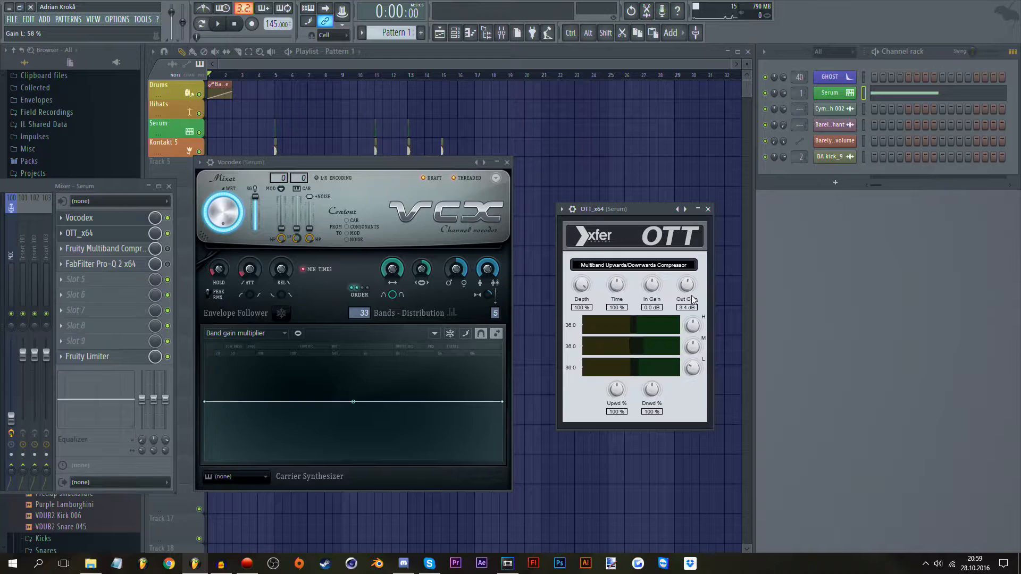
left_click(708, 209)
Open the Fruity Multiband Compressor on the Serum mixer track and enable it
left_click(122, 249)
left_click_drag(296, 101, 700, 239)
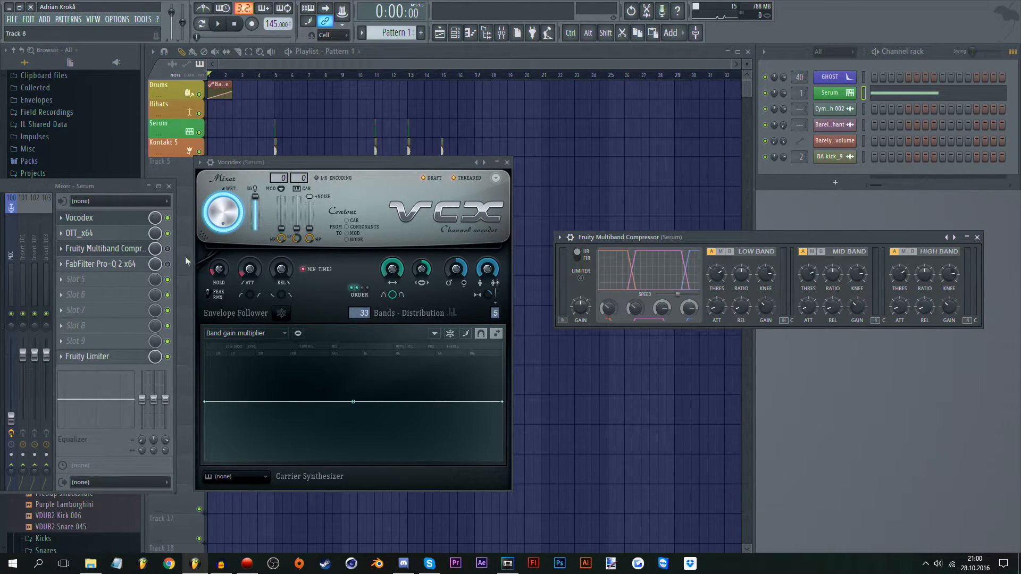
left_click(169, 249)
left_click_drag(700, 238, 700, 196)
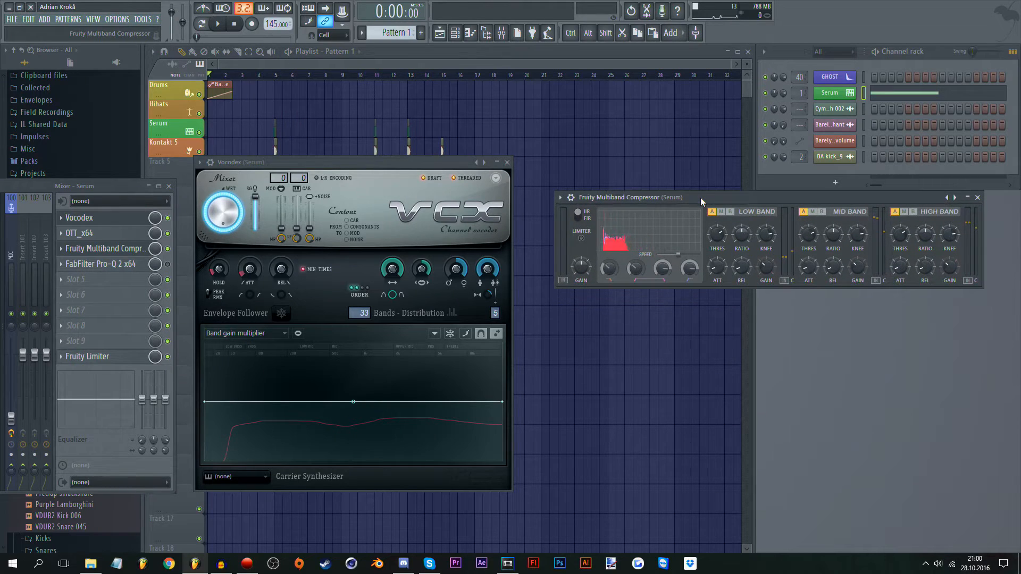
left_click_drag(700, 194, 693, 196)
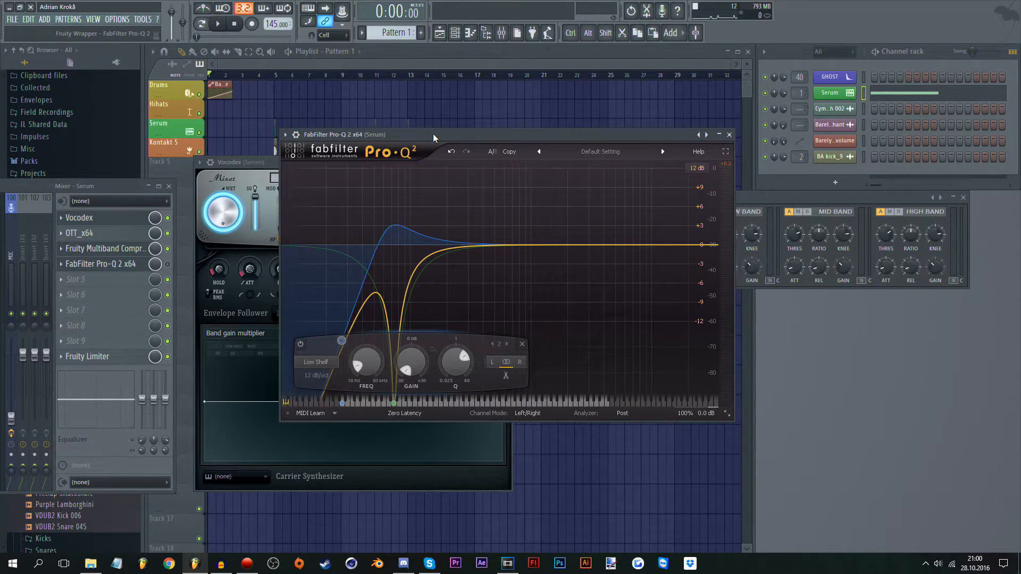
Enable FabFilter Pro-Q 2 on the Serum track after checking its bell band, and close the effect windows and mixer
left_click_drag(433, 132, 474, 116)
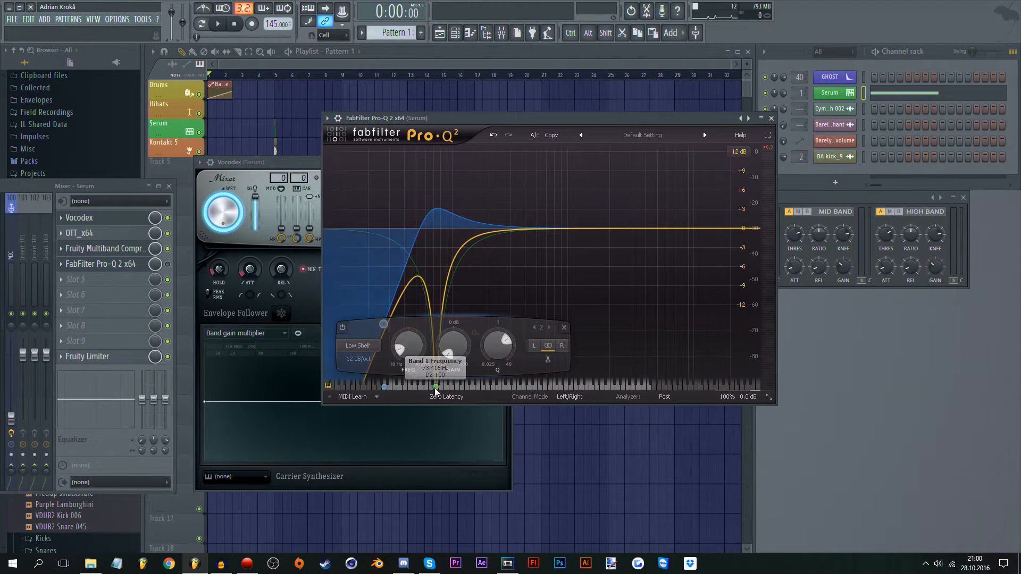
left_click(436, 387)
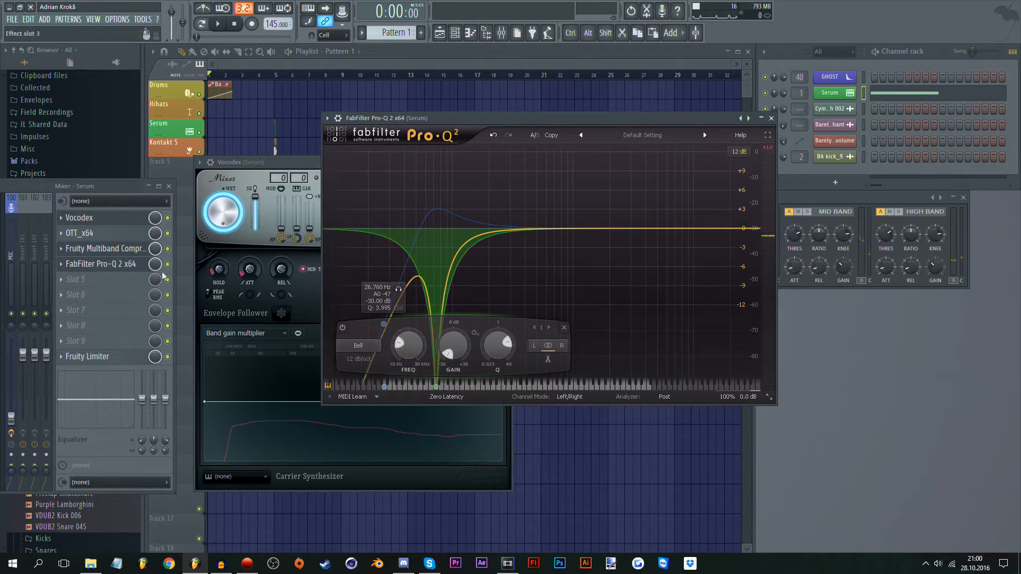
left_click(130, 266)
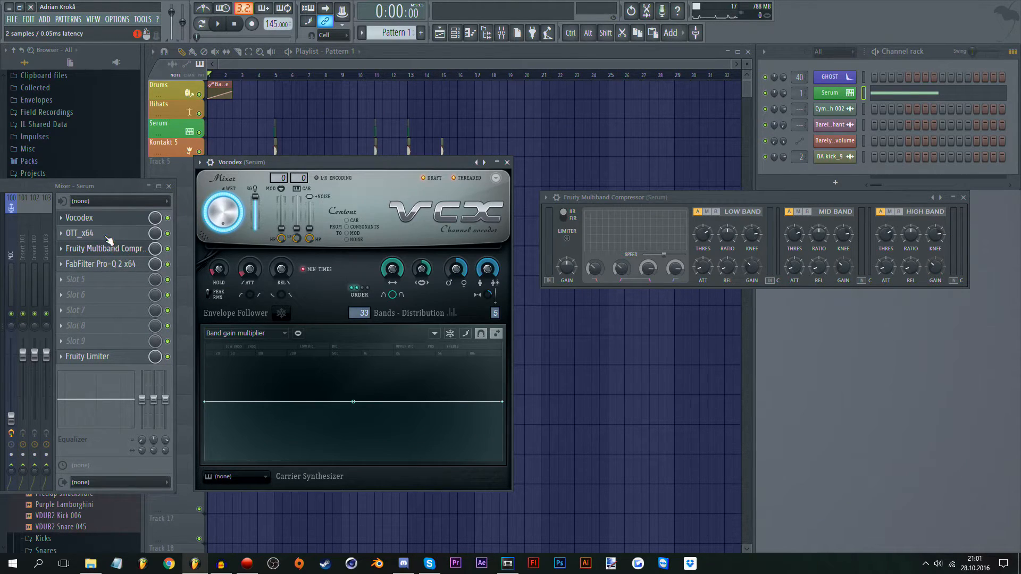
left_click(120, 250)
left_click(120, 219)
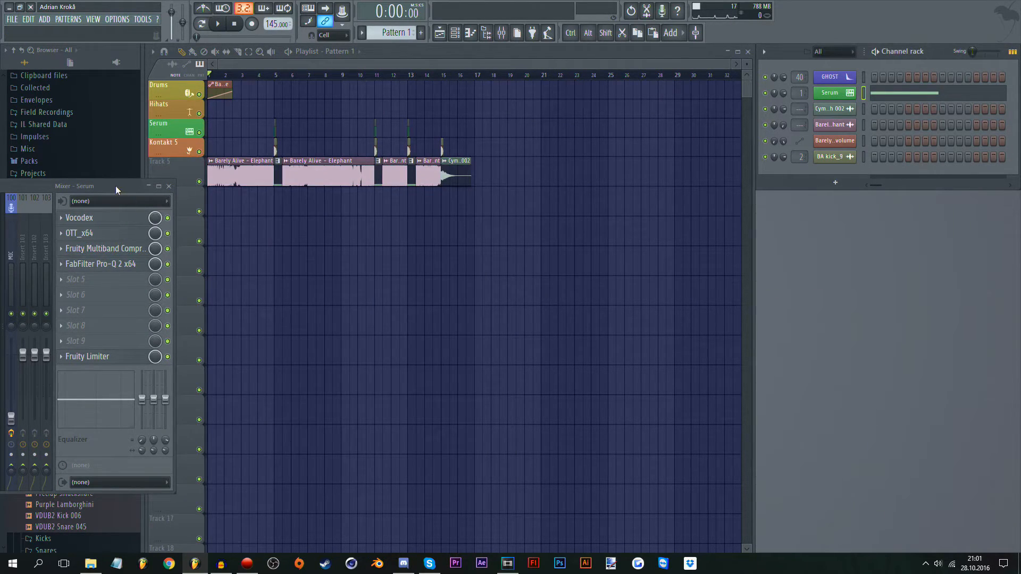
key("F9")
Play the arrangement from bar 3 to hear the bass fill with all Serum track effects enabled
left_click(277, 76)
scroll(277, 76, "up", 3)
scroll(279, 77, "up", 3)
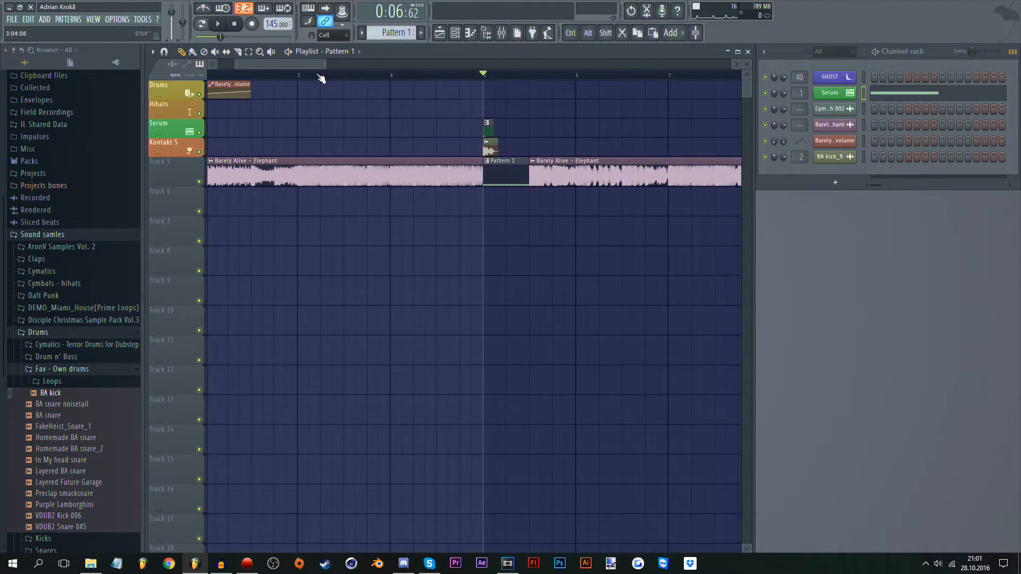
key("space")
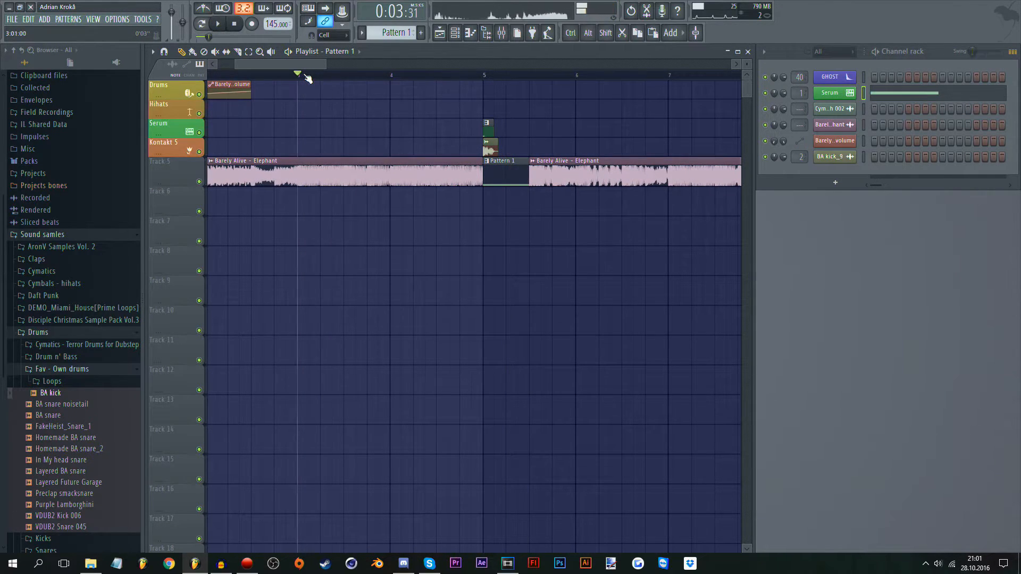